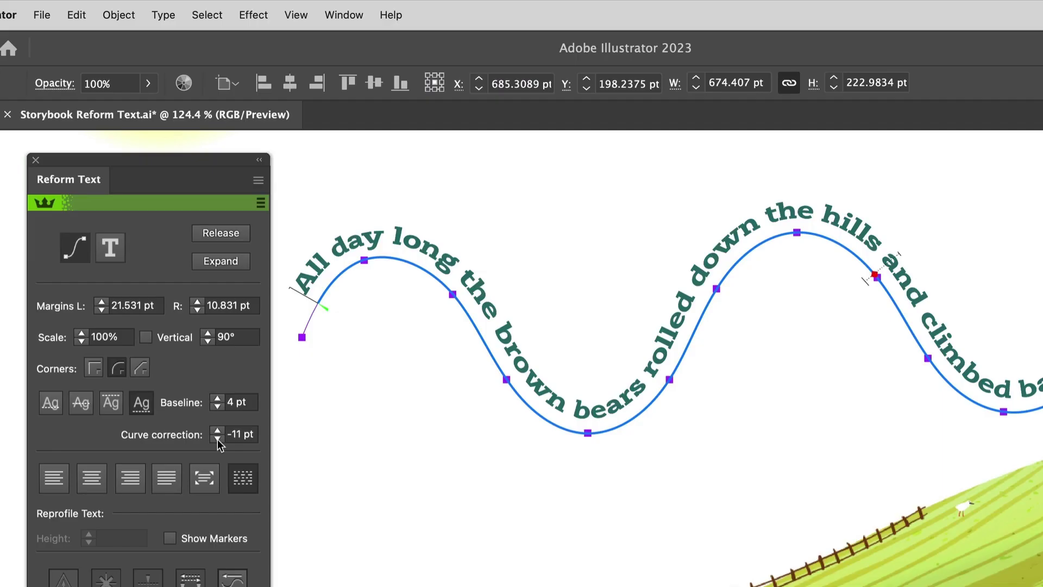
- Lower the curve correction of the wavy "All day long the brown bears" text to -17 pt
click(218, 438)
click(218, 438)
click(217, 438)
click(217, 439)
click(217, 439)
click(217, 438)
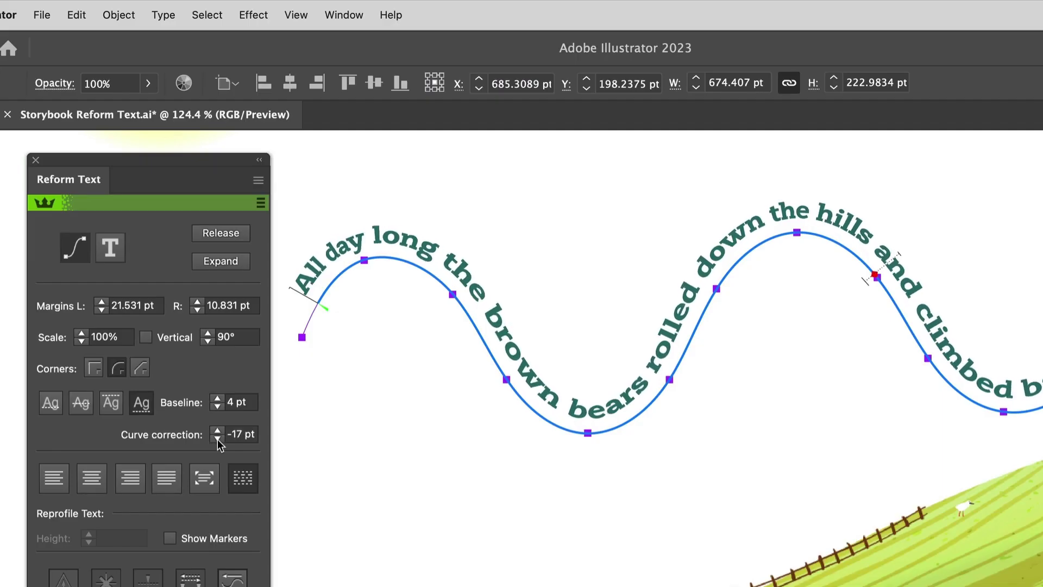
click(217, 438)
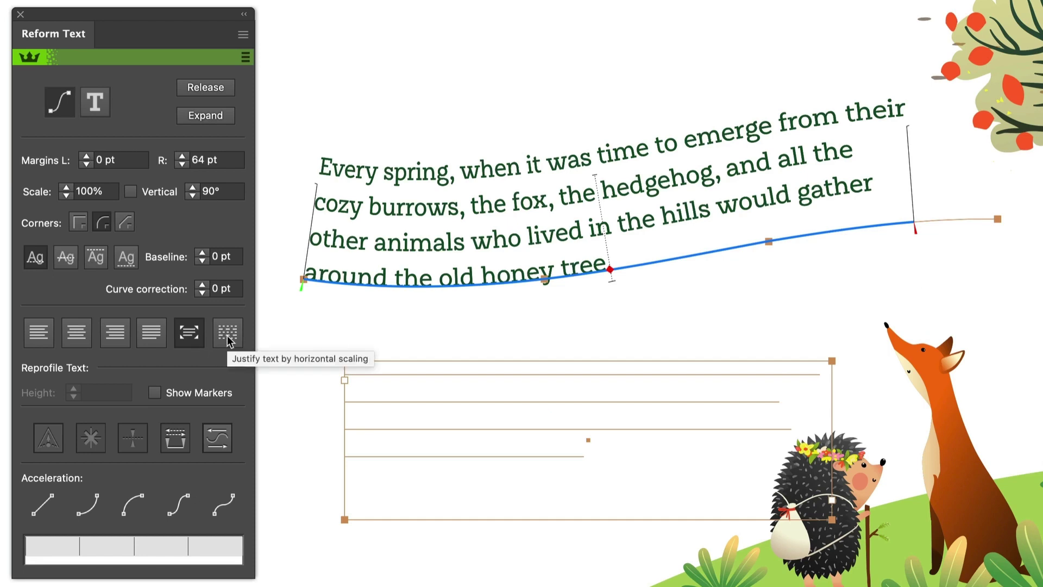
- Justify the multi-line "Every spring" paragraph by horizontal scaling
click(229, 340)
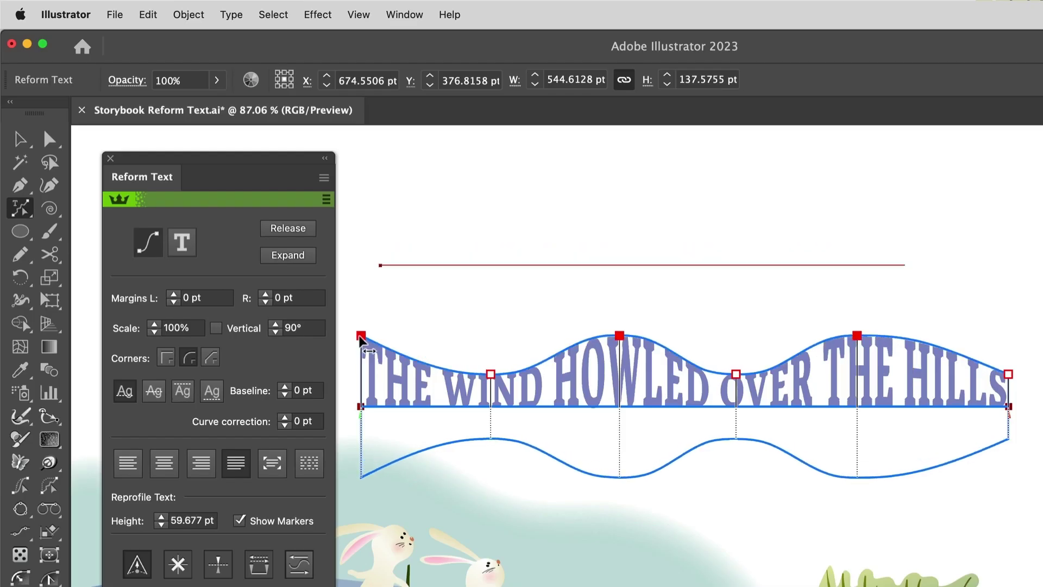
- Align the "The wind howled over the hills" text to the path by its descenders and raise its baseline offset to 3 pt
click(212, 391)
click(285, 387)
click(285, 387)
click(285, 387)
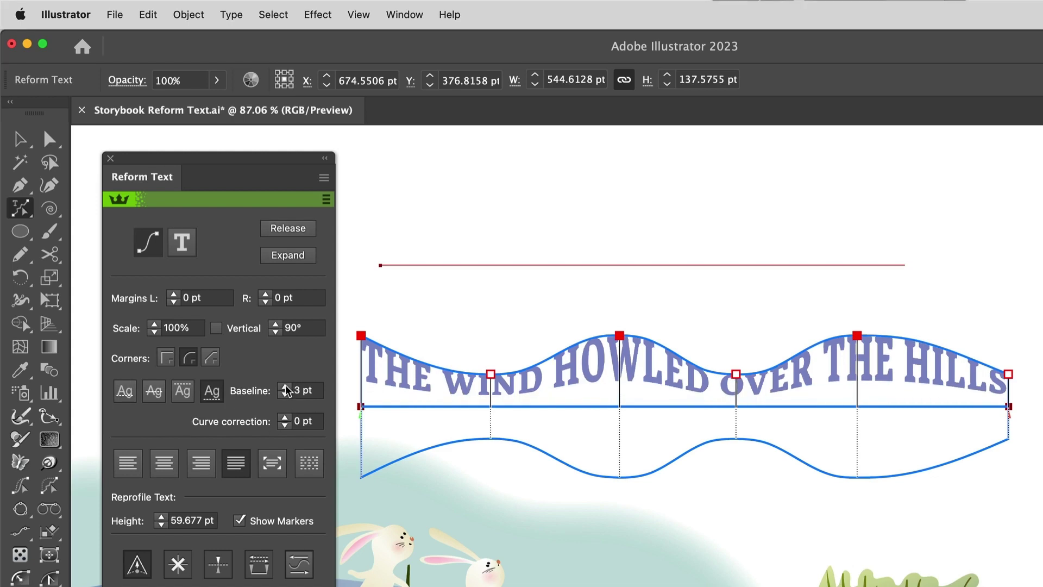
click(285, 386)
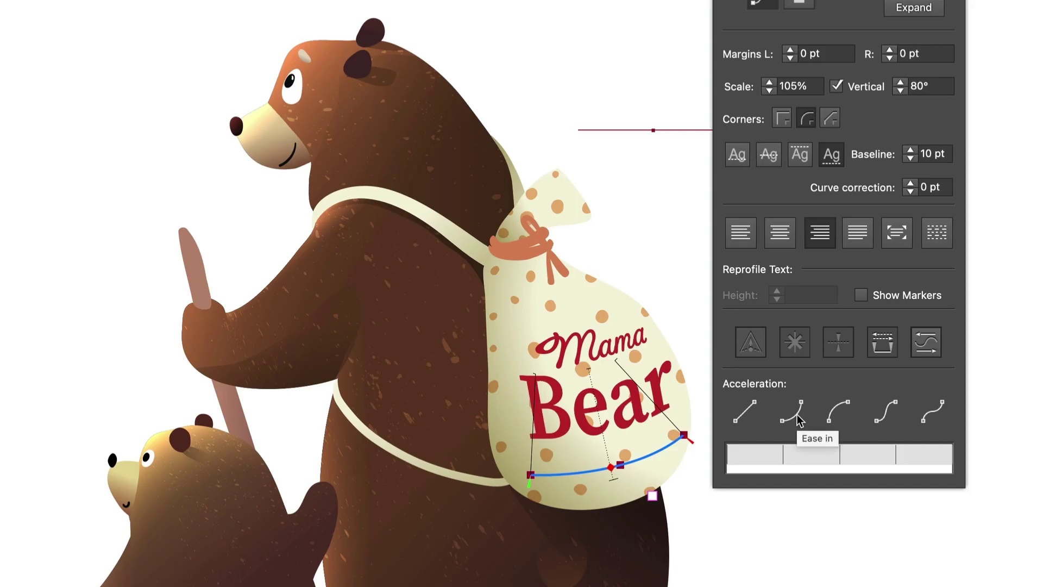
- Adjust the acceleration of the "Bear" lettering by shifting the third divider in its acceleration graph
drag(895, 465, 865, 468)
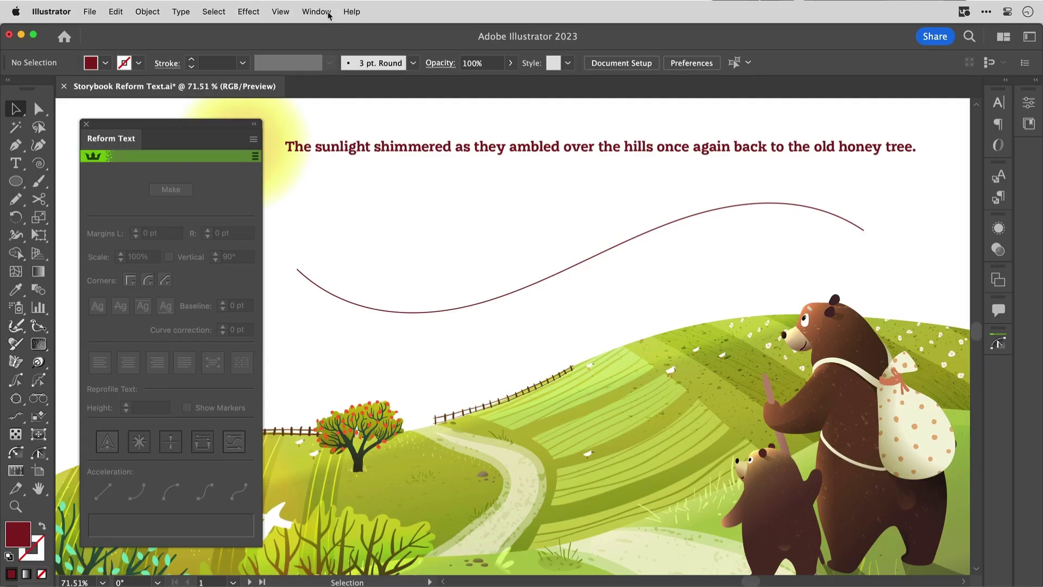
- Locate the Reform Text panel among the Astute Graphics panels
click(329, 13)
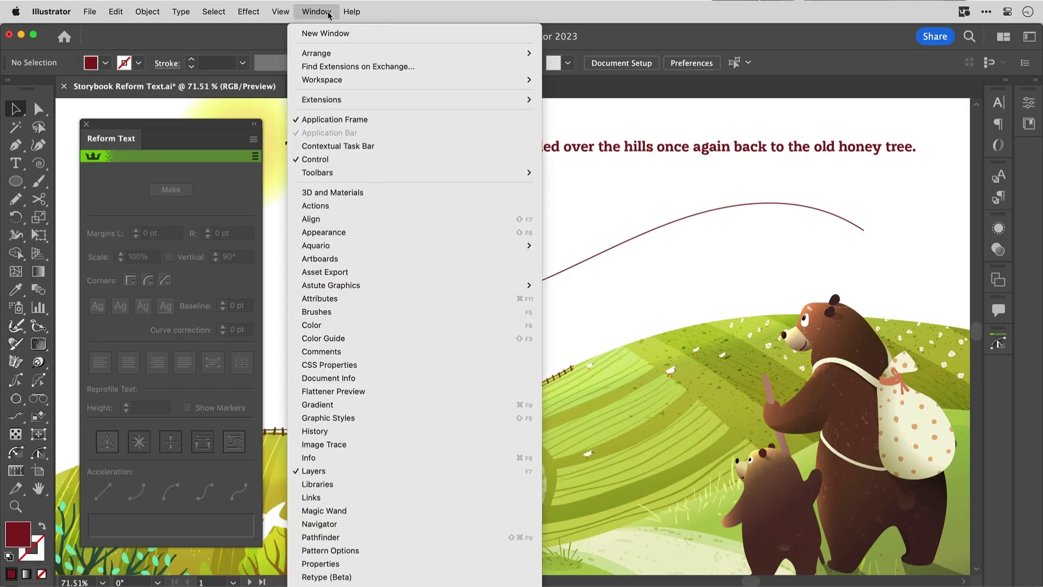
mouse_move(401, 286)
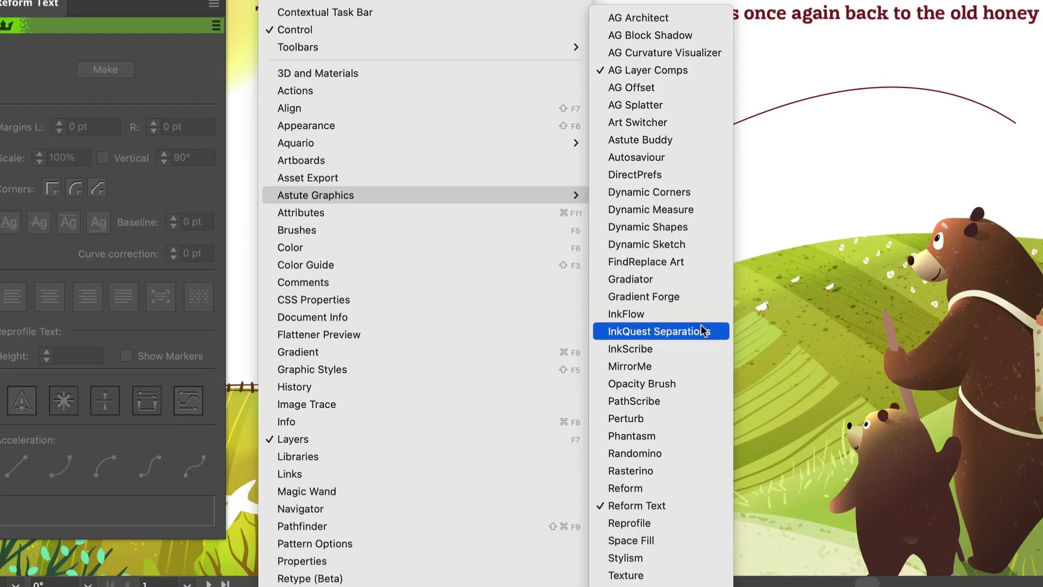
click(708, 507)
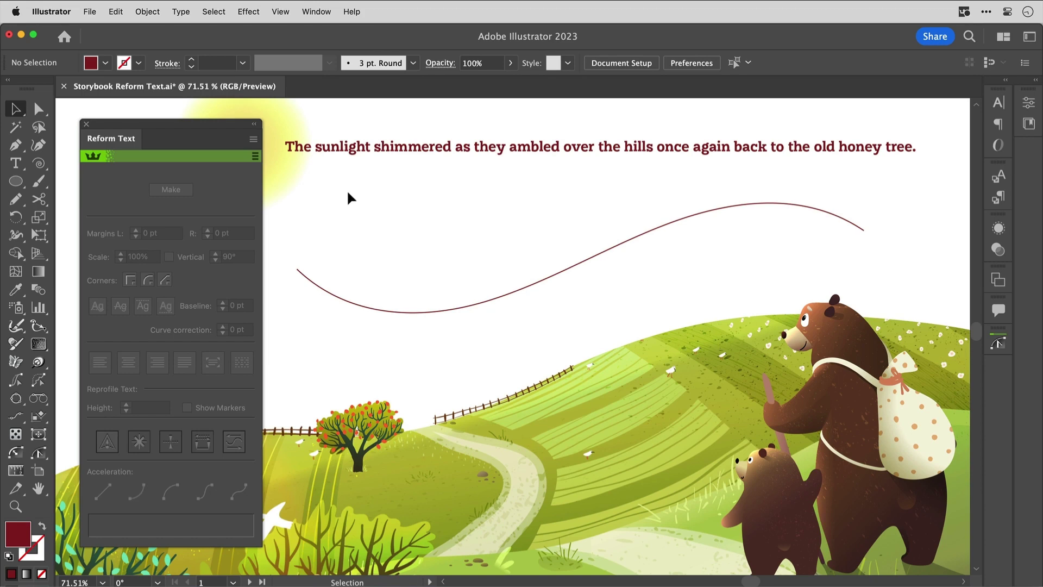
- Select the "The sunlight shimmered" sentence together with the curved path and make a Reform Text object from them
click(359, 158)
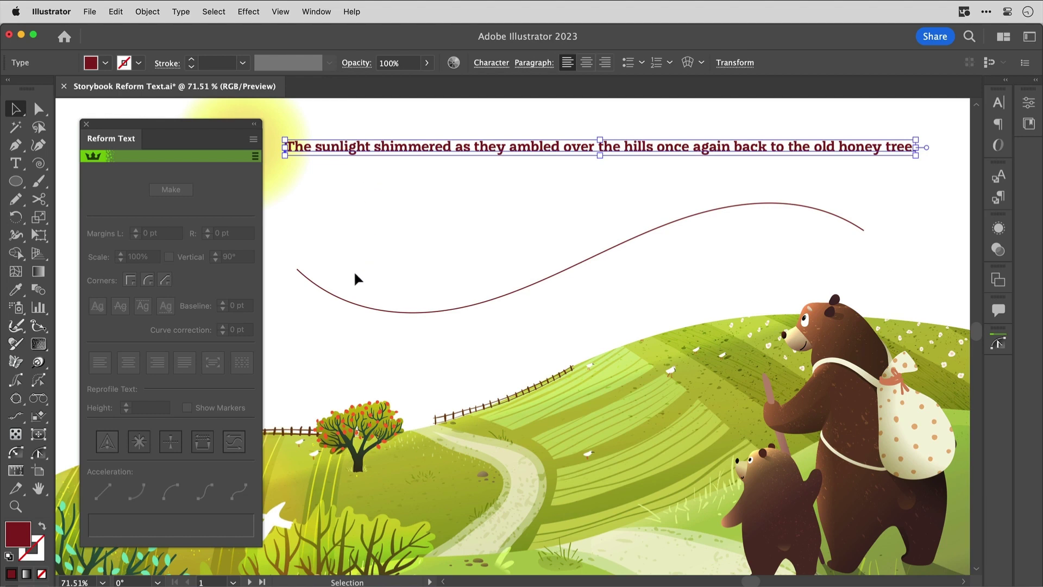
drag(347, 286, 368, 319)
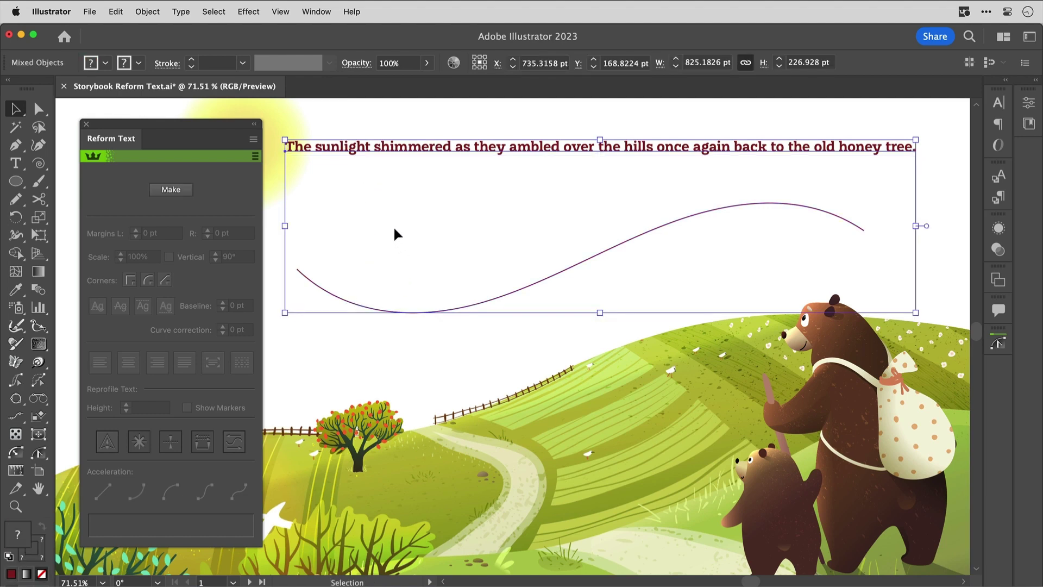
click(181, 191)
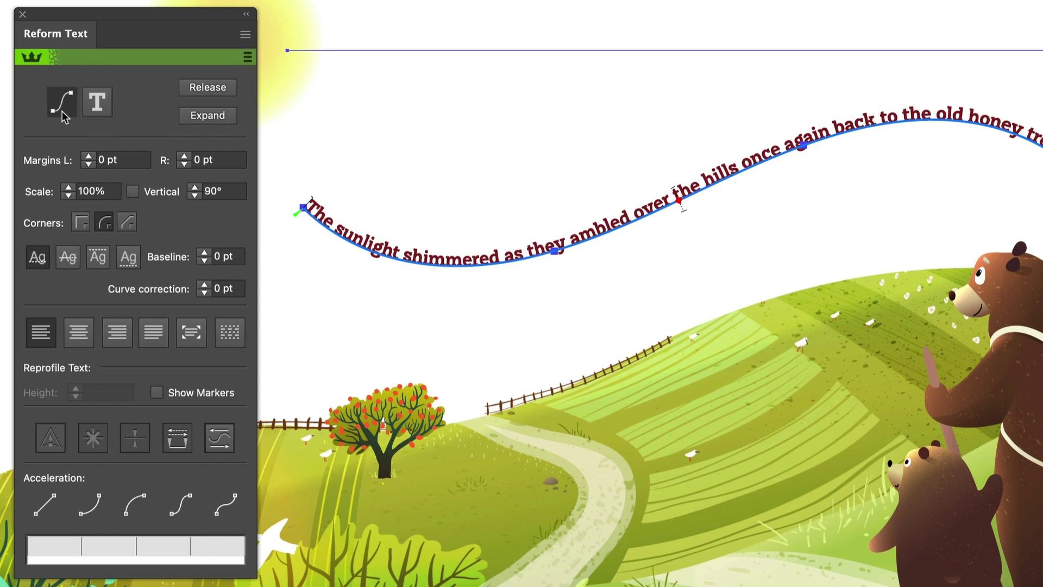
- Delete "once again back" from the live text of the reformed sentence and return the object to path editing
click(99, 106)
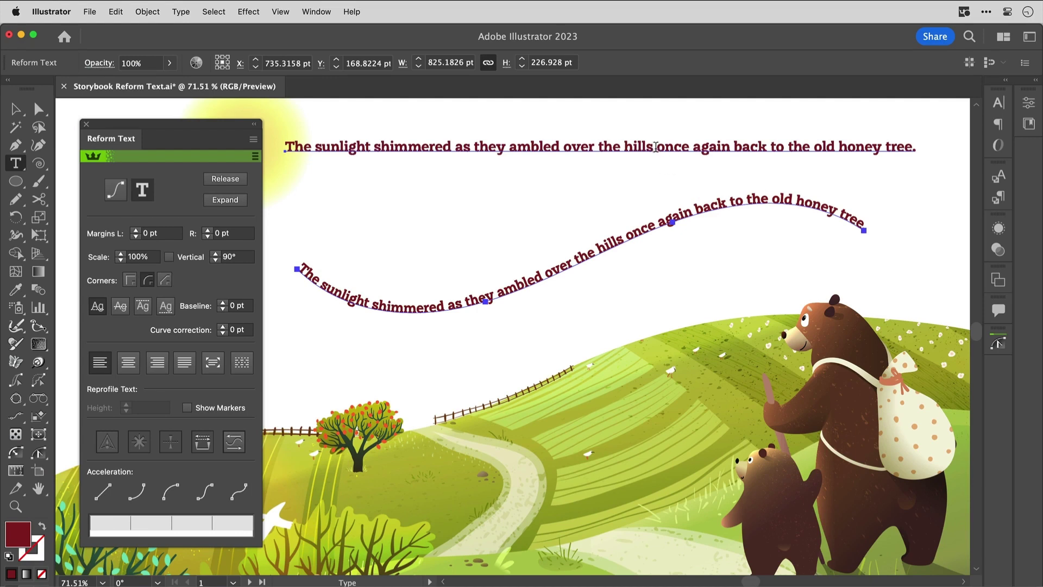
drag(656, 146, 775, 156)
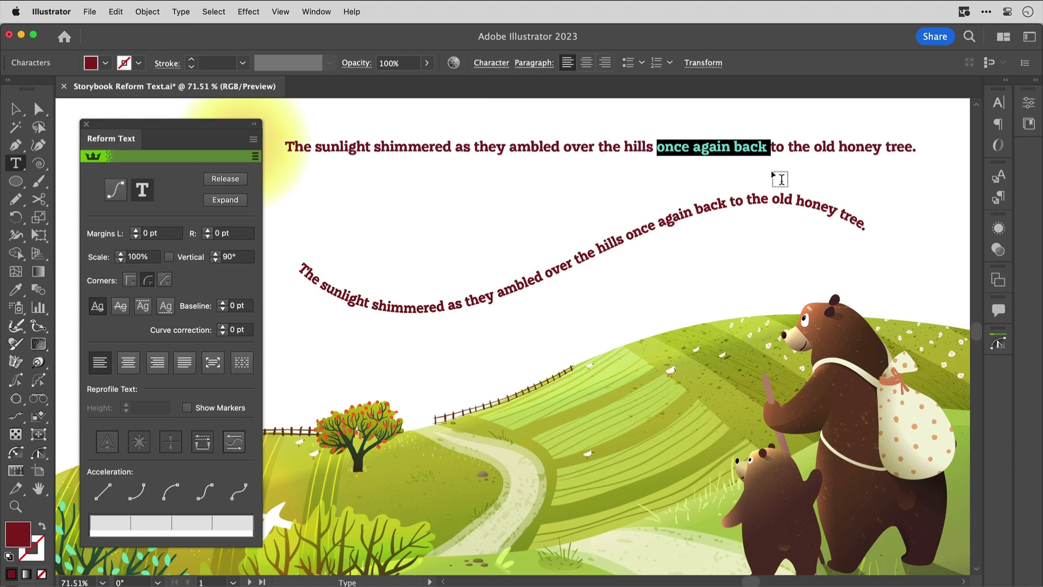
key(BackSpace)
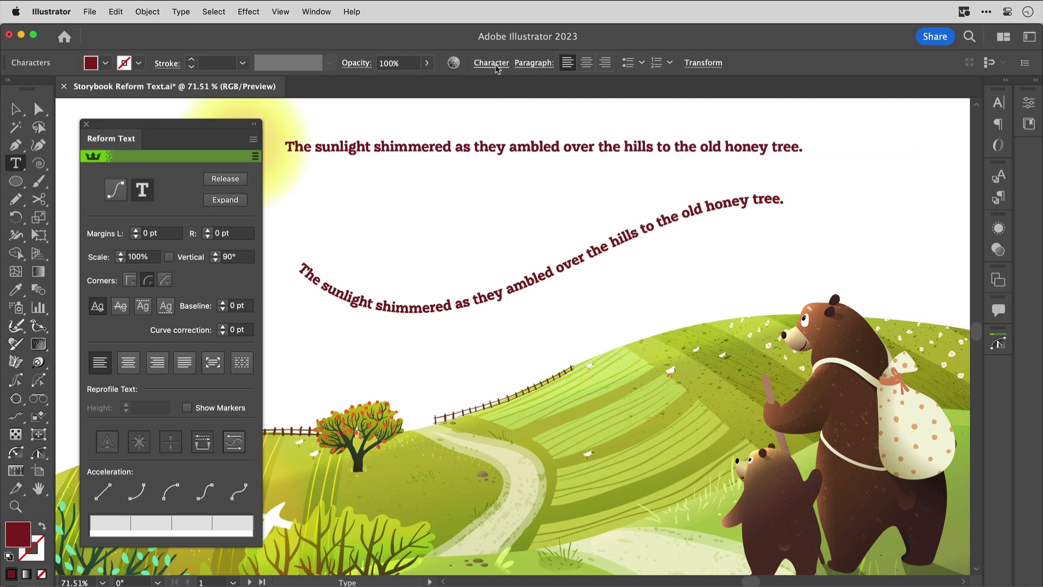
click(496, 70)
key(Escape)
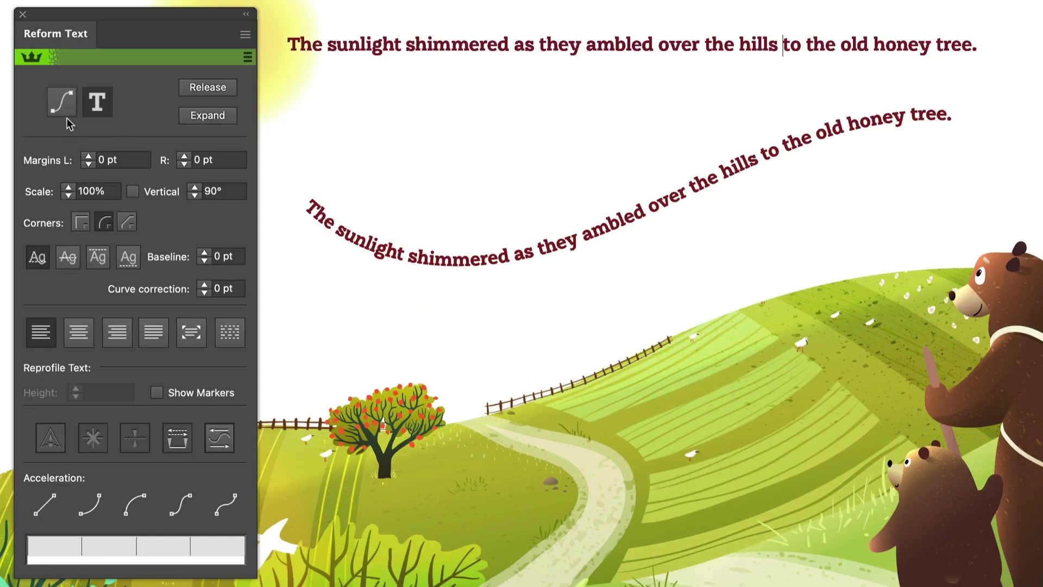
click(61, 106)
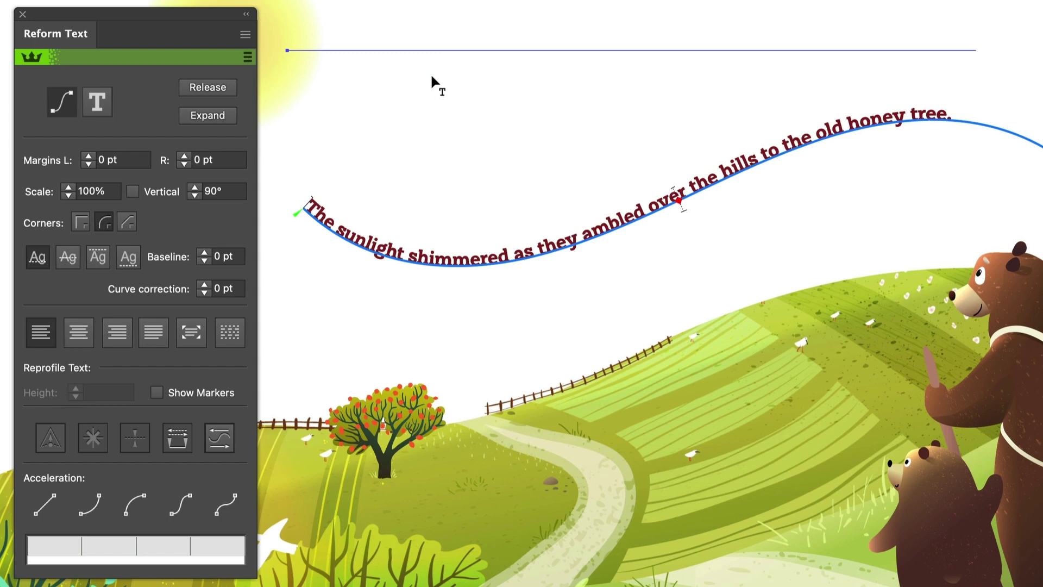
- Try to reshape the text's path by raising its second anchor, lowering its third anchor and levelling the third anchor's handle
click(485, 293)
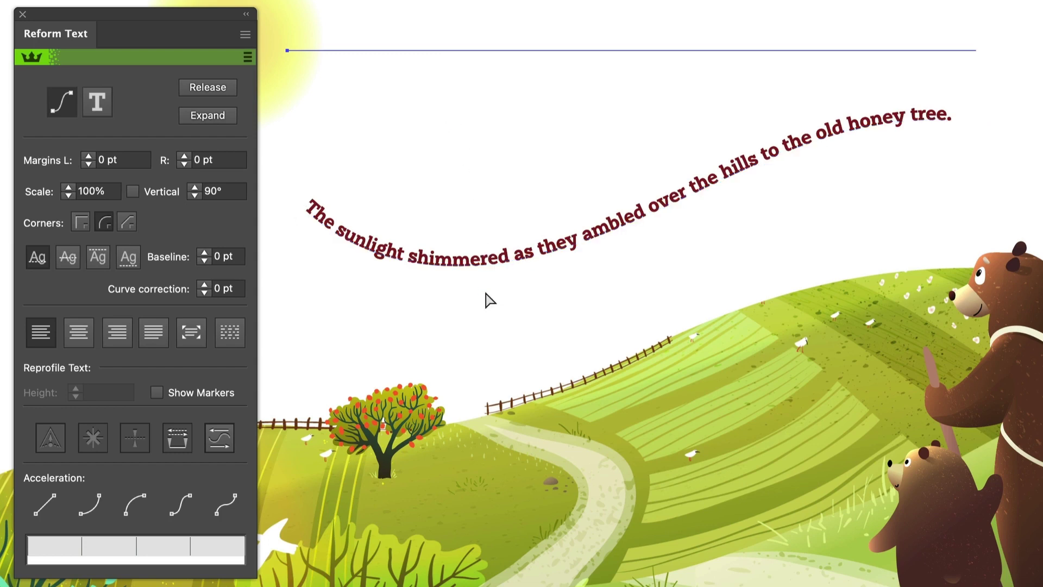
click(482, 268)
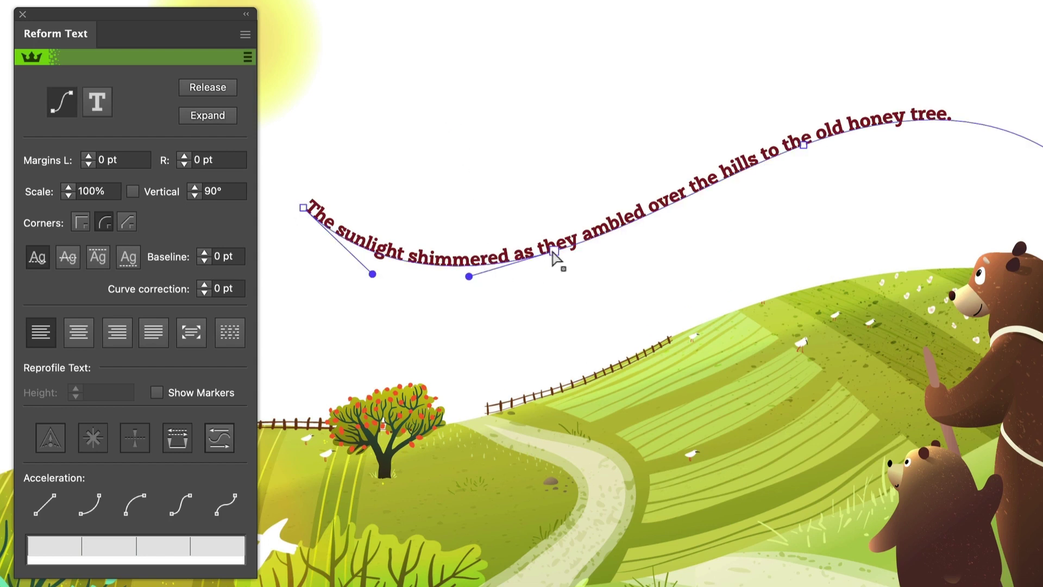
drag(554, 252, 542, 167)
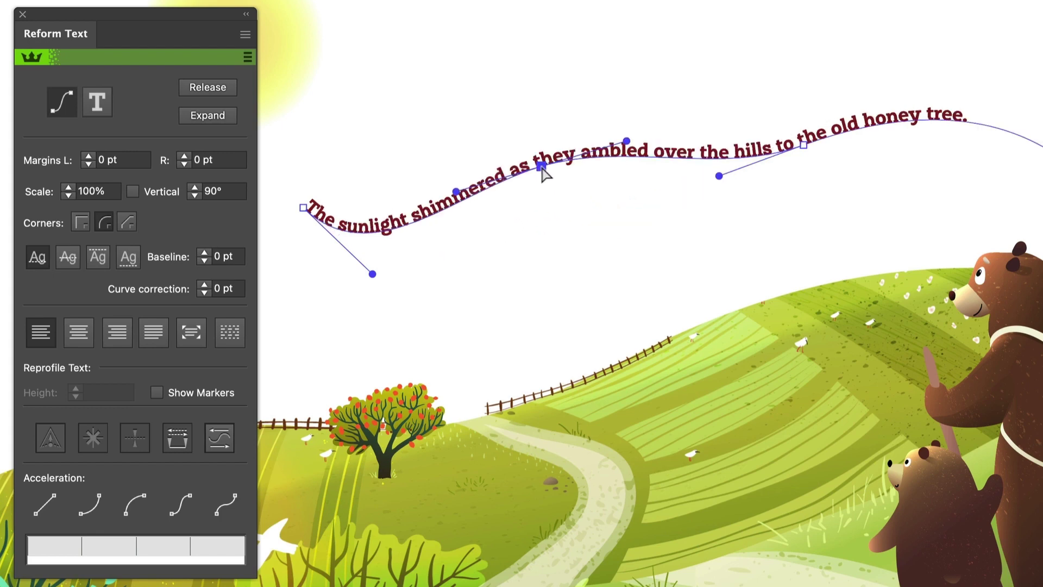
drag(803, 145, 809, 222)
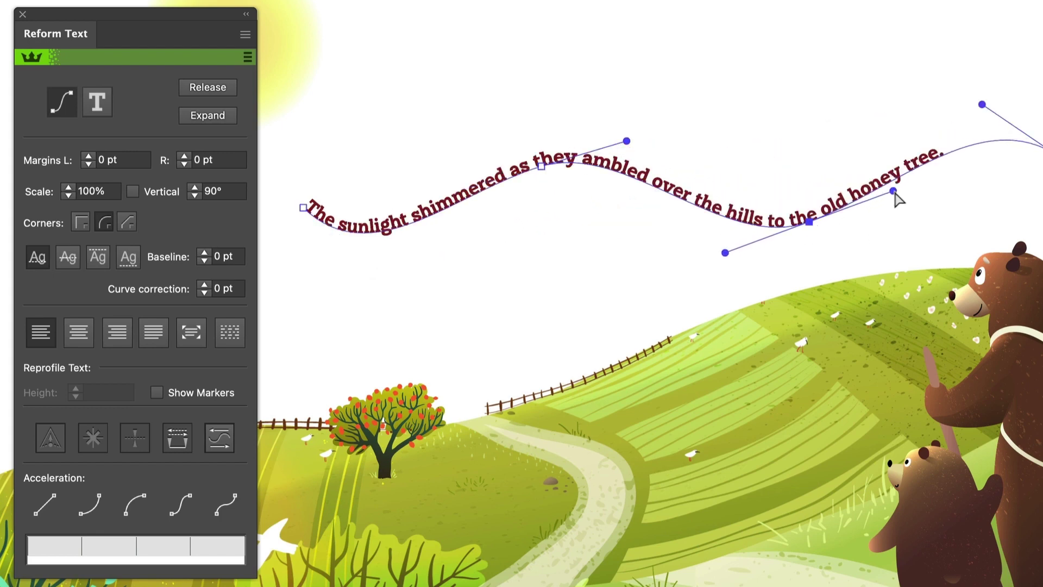
drag(893, 190, 907, 225)
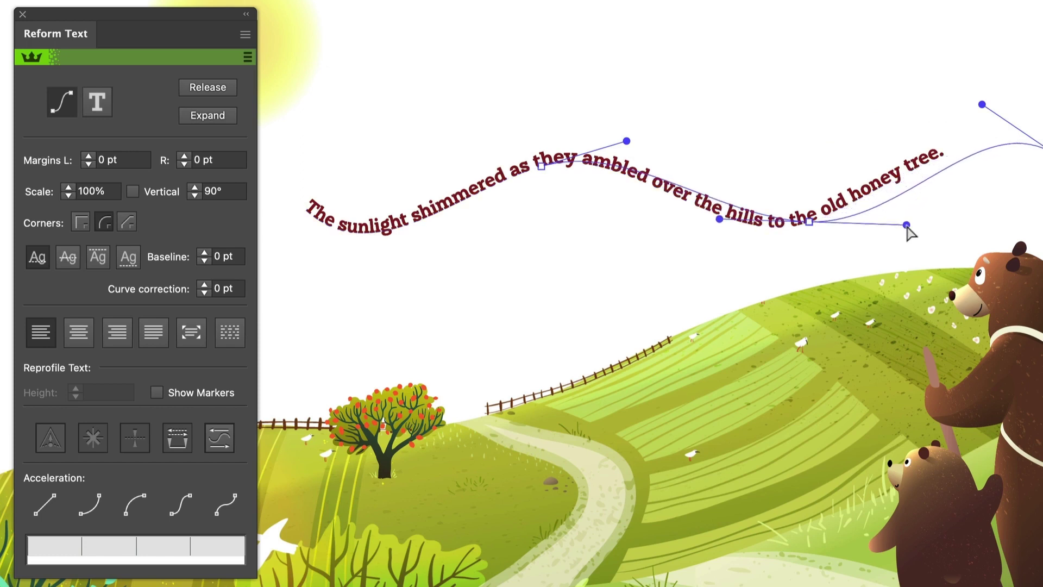
click(956, 226)
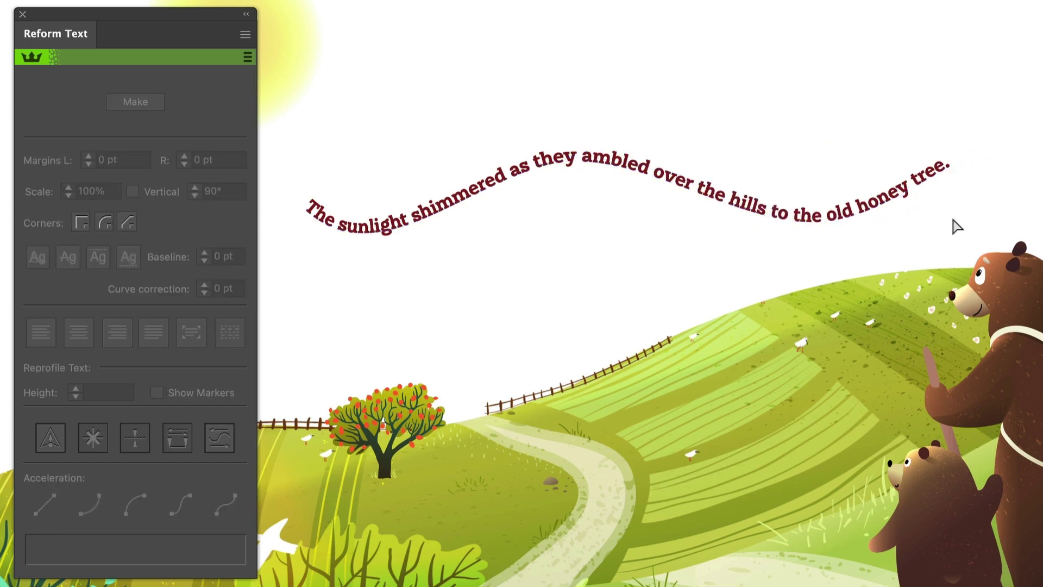
- Undo the anchor and handle edits on the text's path
key(super+z)
key(super+z)
key(super+z)
key(super+z)
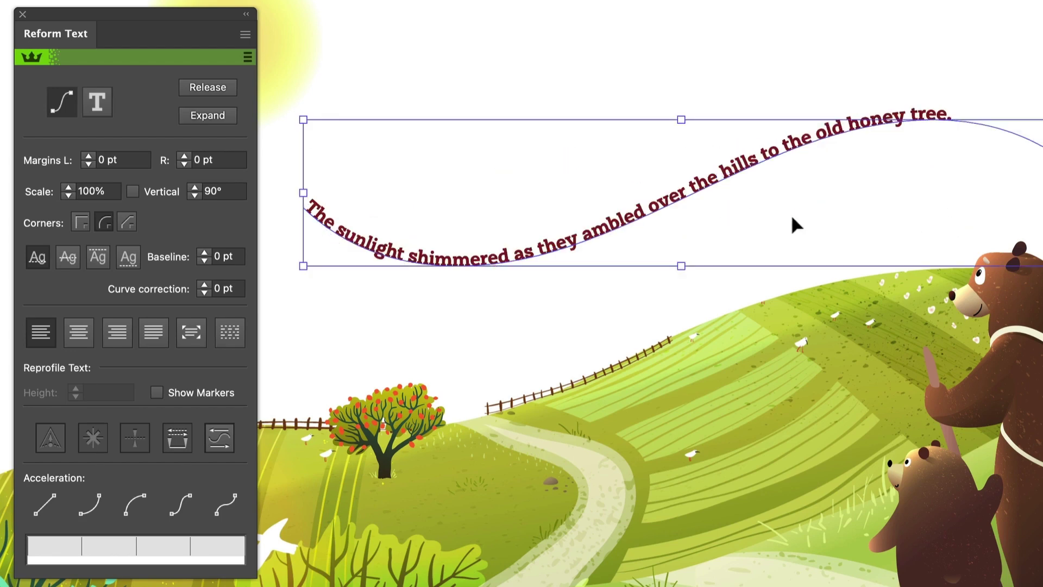
key(super+z)
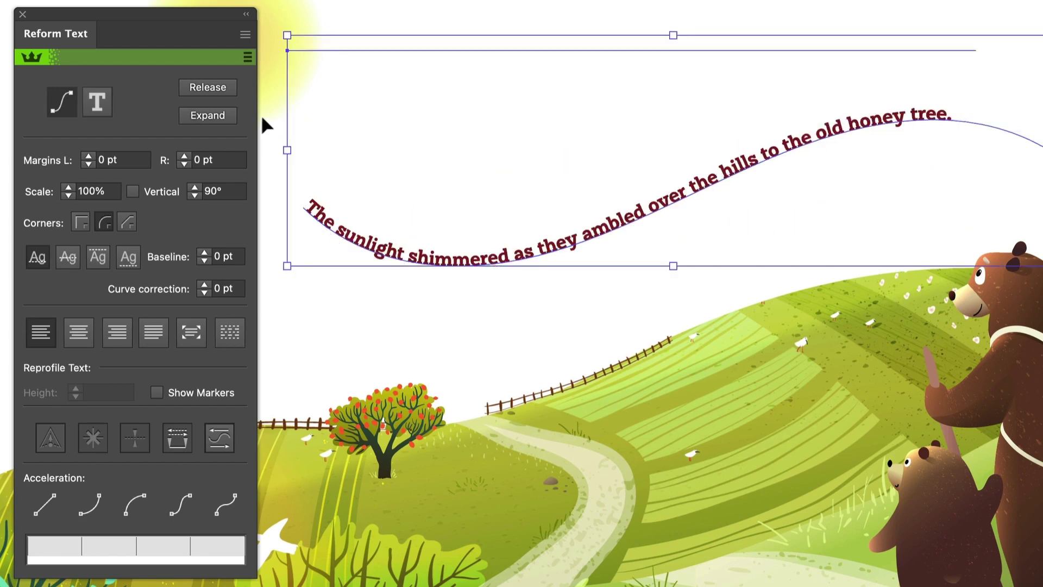
- Try to release the reformed text back into a straight sentence and a separate path
click(227, 89)
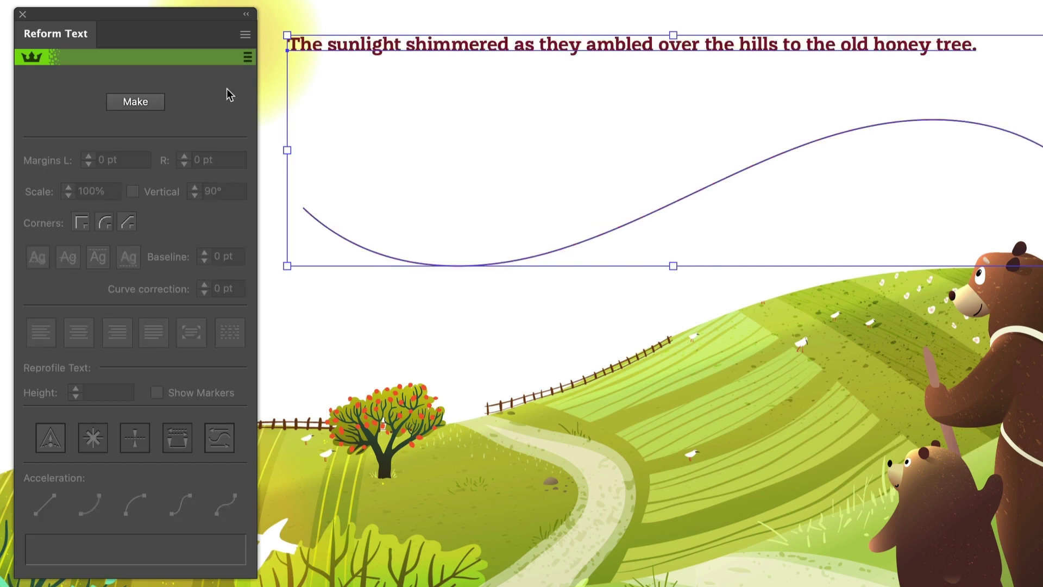
key(super+z)
key(super+z)
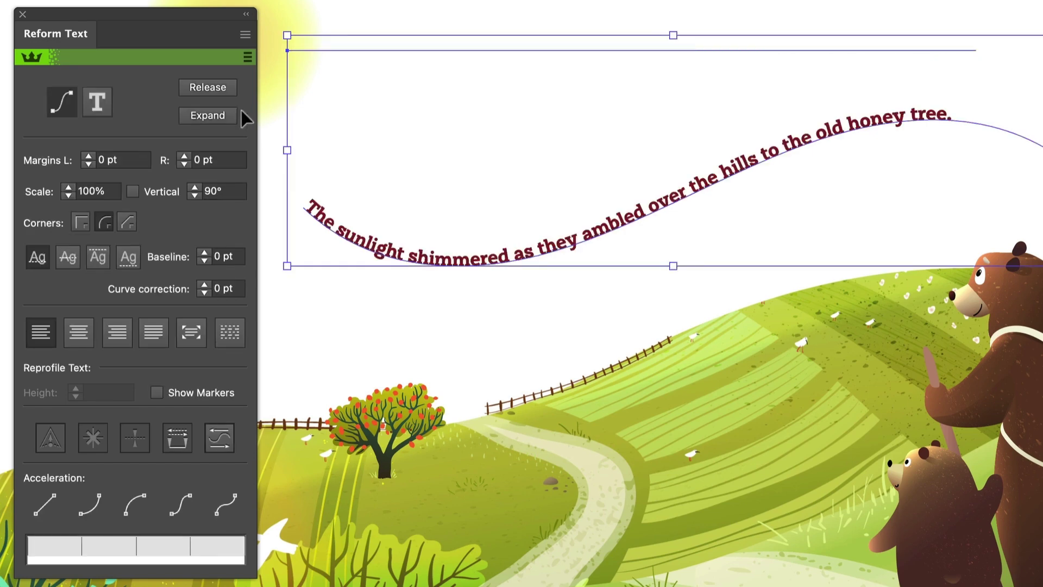
- Try to expand the reformed text into vector shapes and inspect the lettering in outline view
click(227, 117)
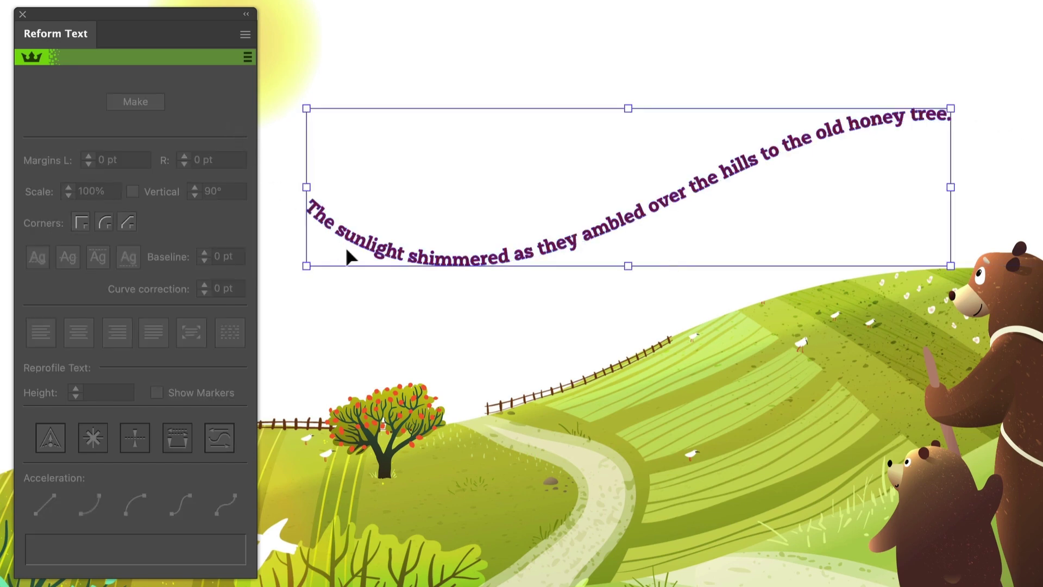
click(449, 302)
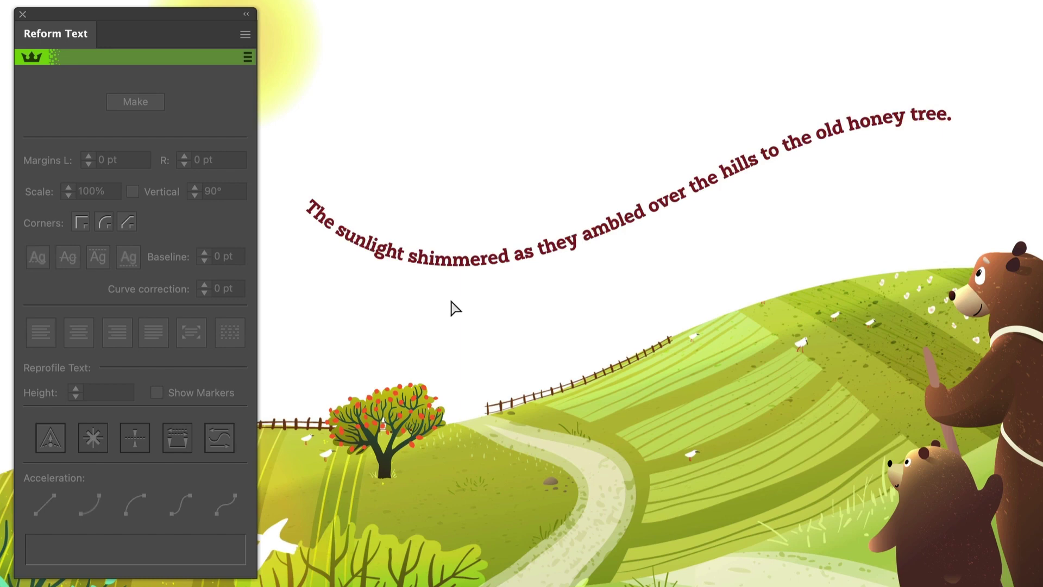
key(super+y)
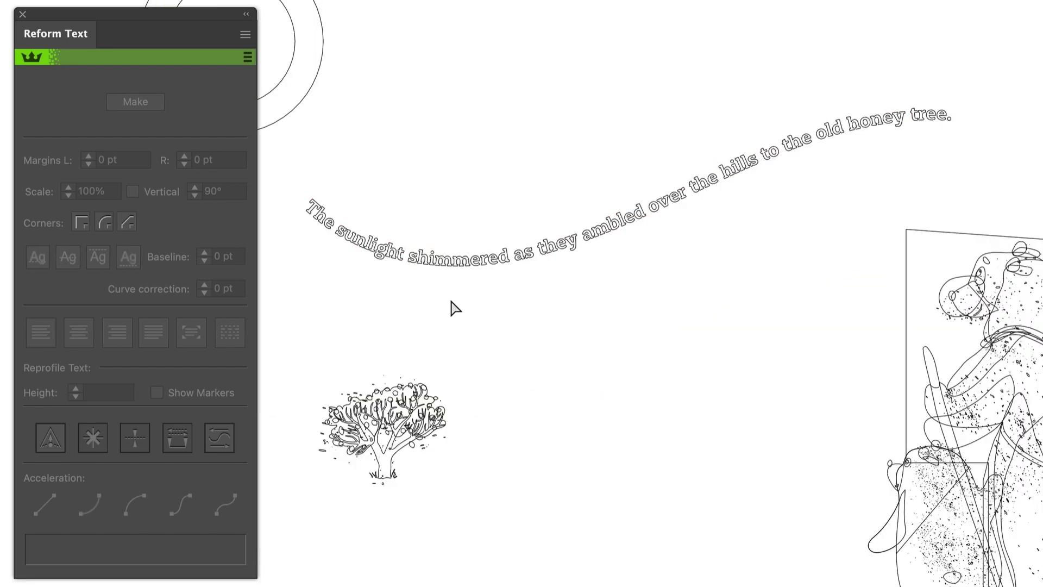
key(super+y)
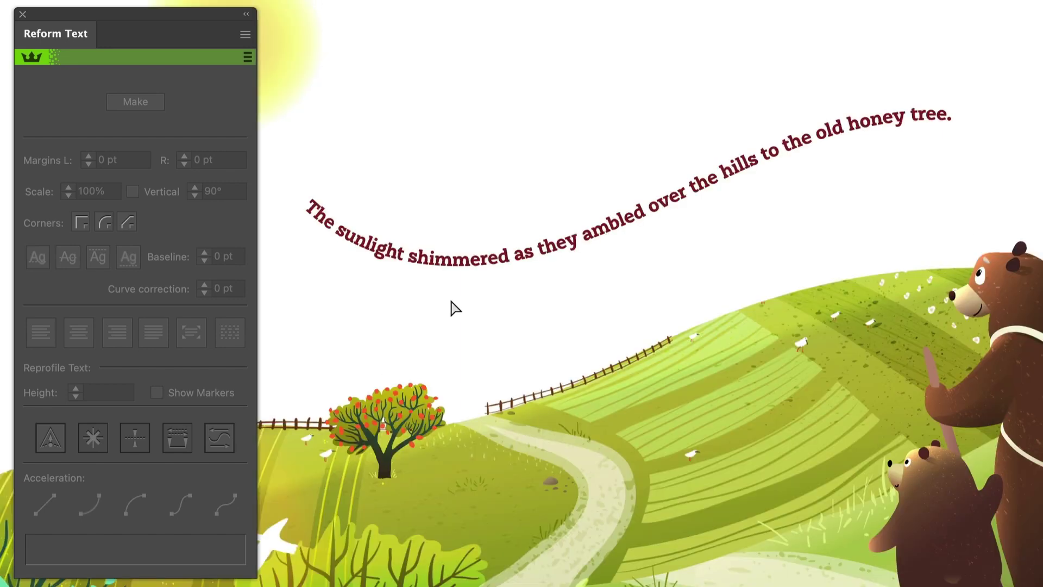
key(super+a)
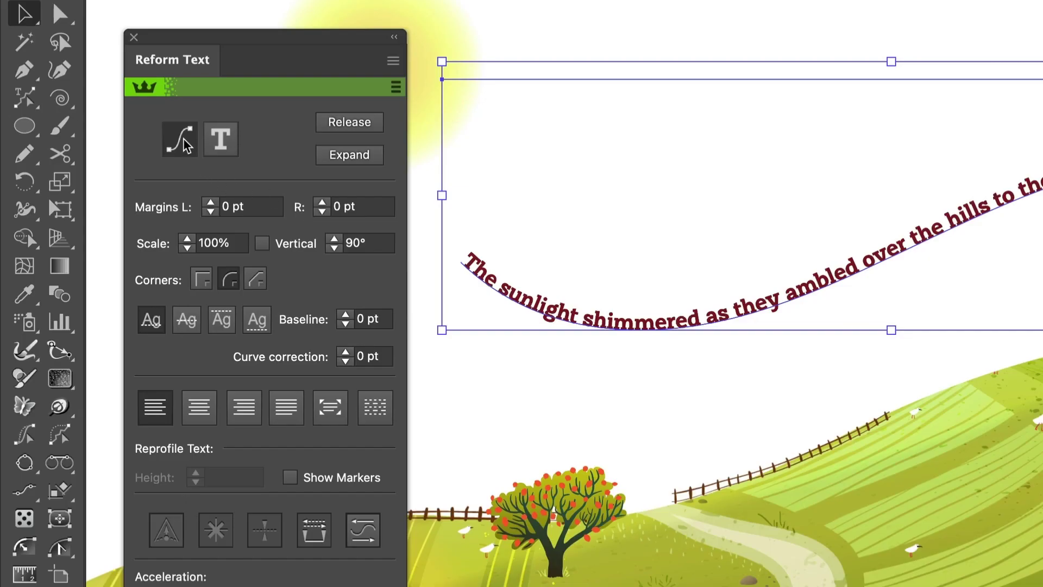
- With the Reform Text tool, pull the right end margin inward along the path to just after the word "tree."
click(184, 140)
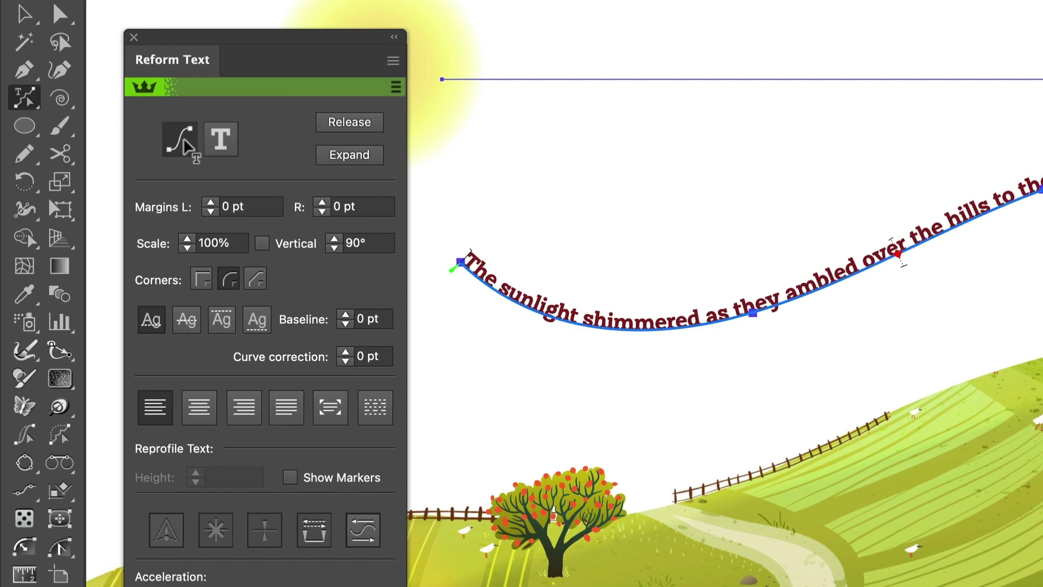
click(39, 104)
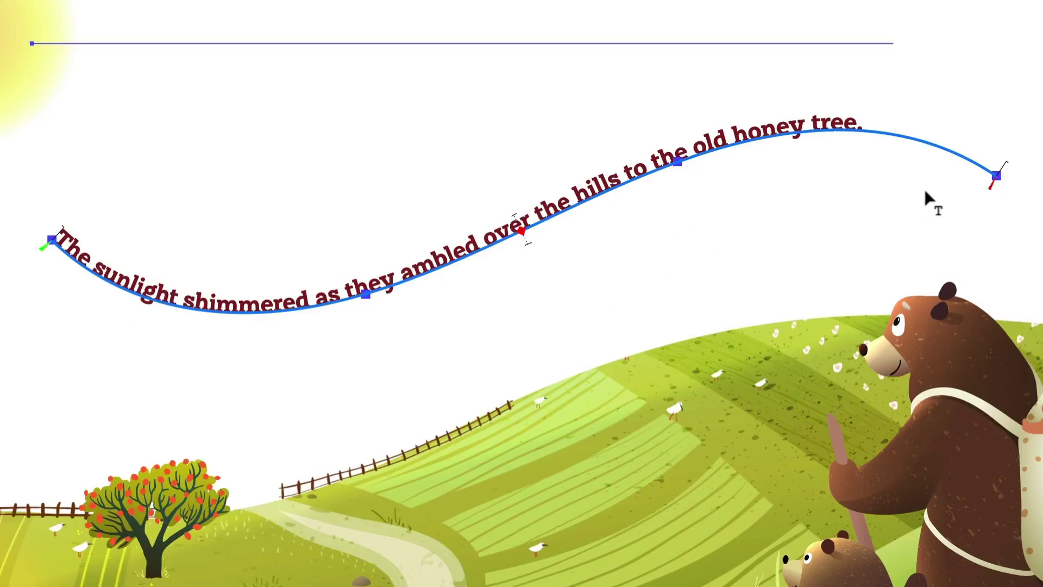
drag(987, 188, 868, 171)
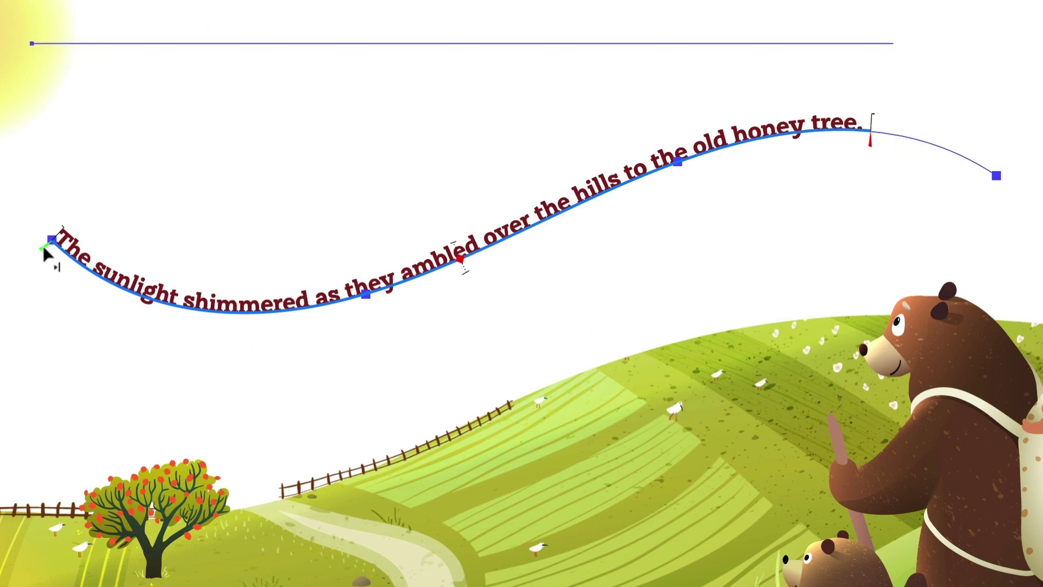
- Adjust the text's extent along the path to margins of about 44.9 pt on the left and 132 pt on the right
drag(44, 249, 205, 338)
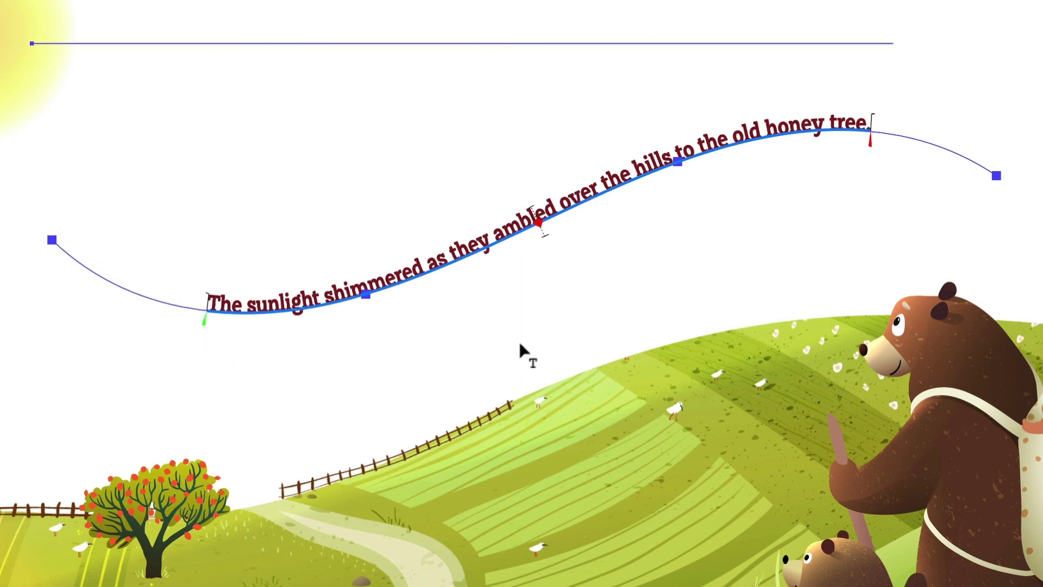
drag(873, 152, 838, 162)
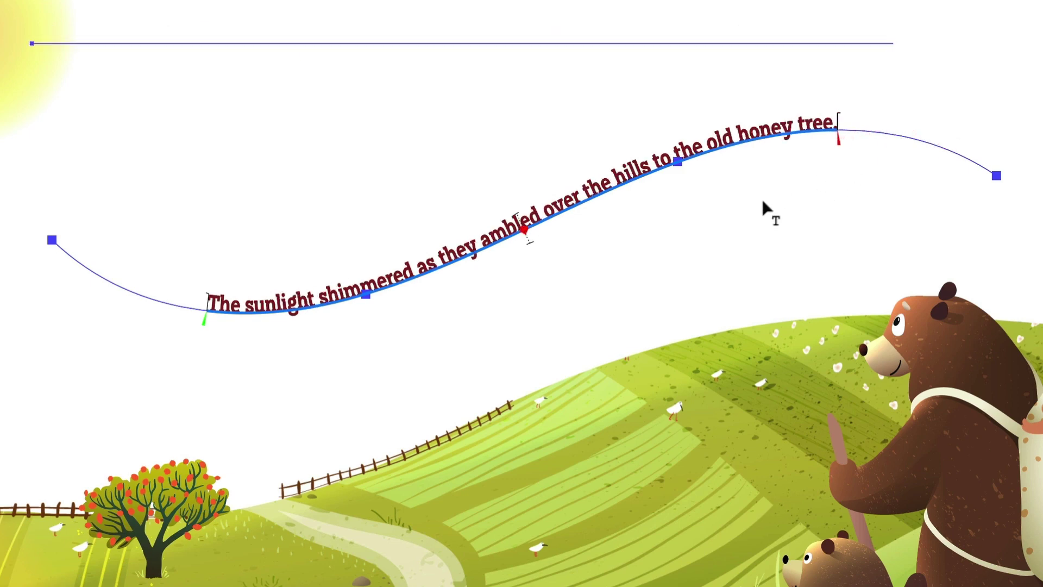
drag(203, 320, 320, 324)
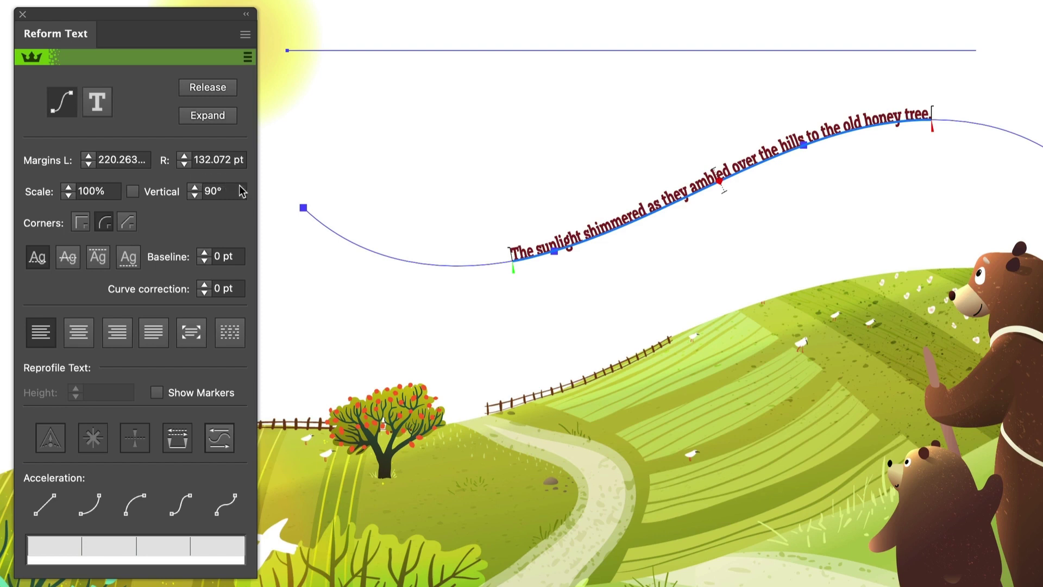
mouse_move(511, 266)
mouse_down()
mouse_move(441, 273)
mouse_move(334, 243)
mouse_up()
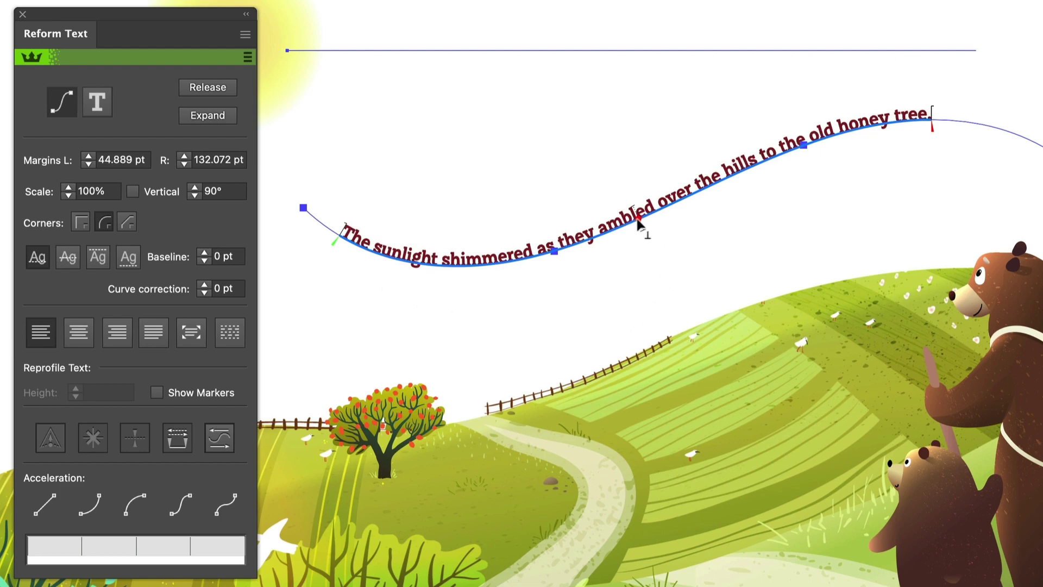
- Slide the whole text along the path to a left margin of about 0.46 pt, and extend its end margin outward past "tree."
mouse_move(640, 220)
mouse_down()
mouse_move(728, 201)
mouse_move(696, 198)
mouse_up()
drag(619, 239, 601, 247)
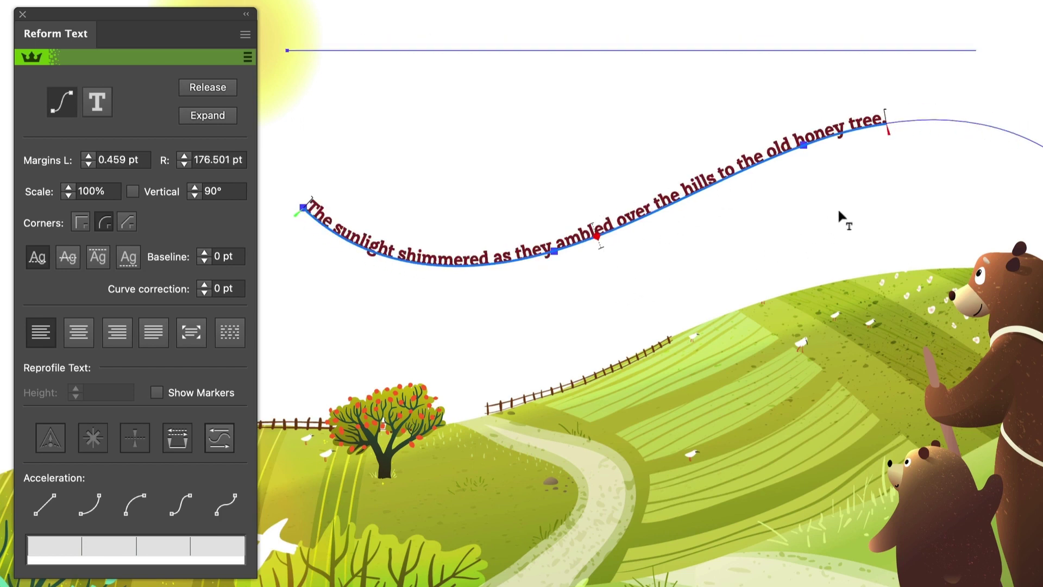
mouse_move(893, 134)
mouse_down()
mouse_move(934, 131)
mouse_move(1001, 154)
mouse_up()
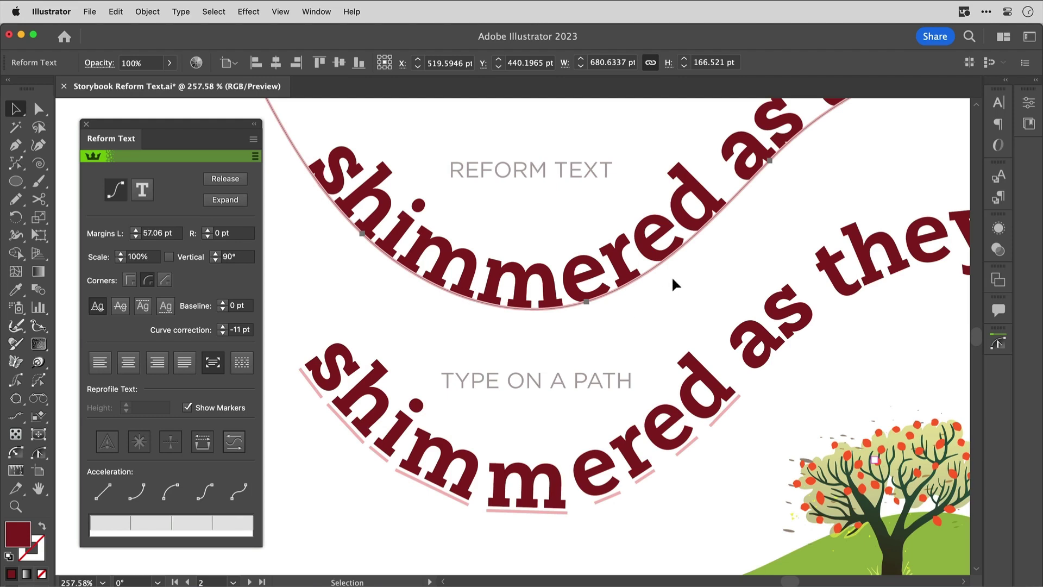
- Select the type-on-a-path sample and the Reform Text sample in turn to compare how their letters follow the curve
click(476, 470)
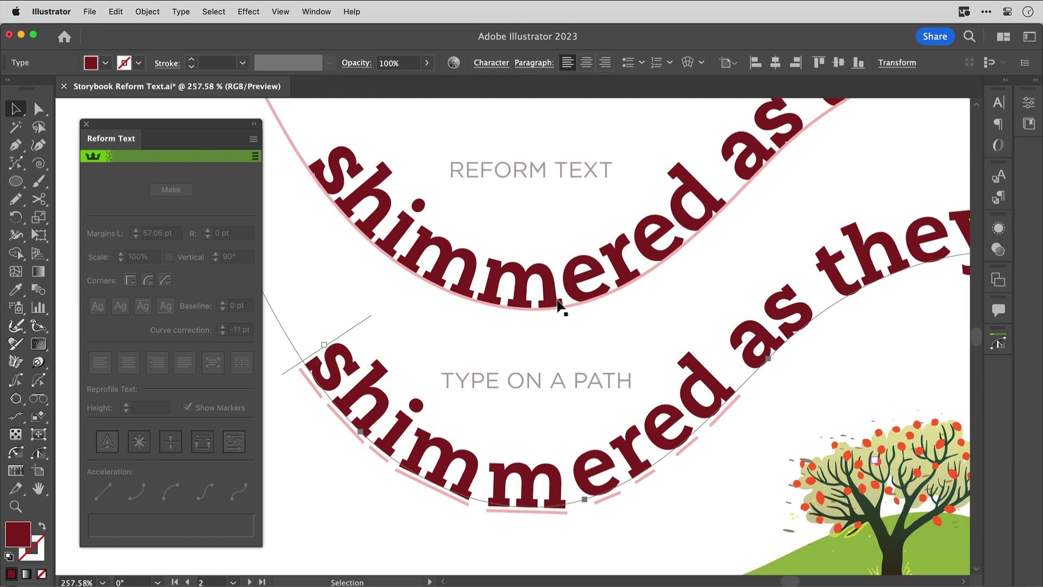
click(558, 302)
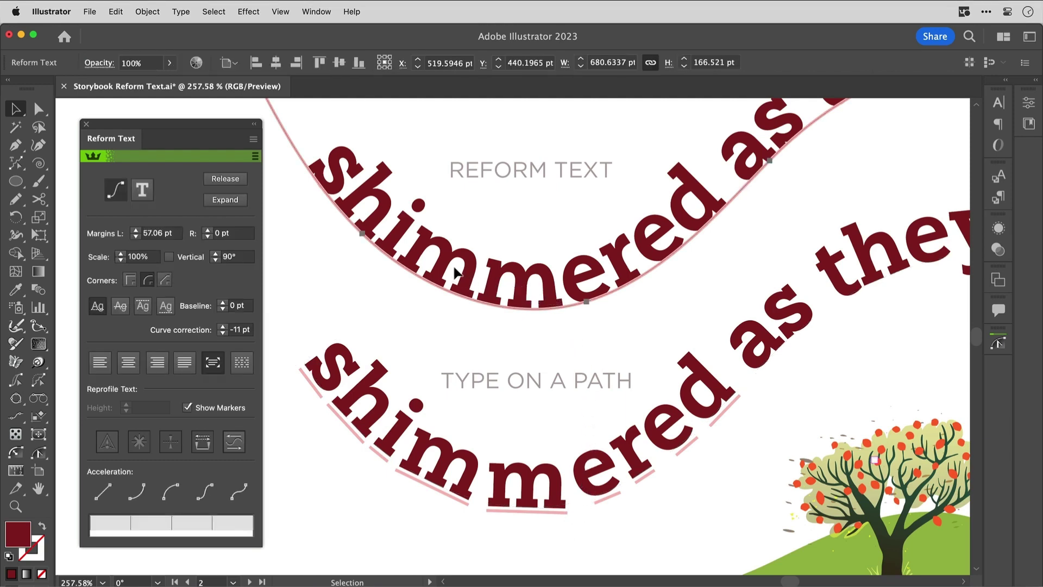